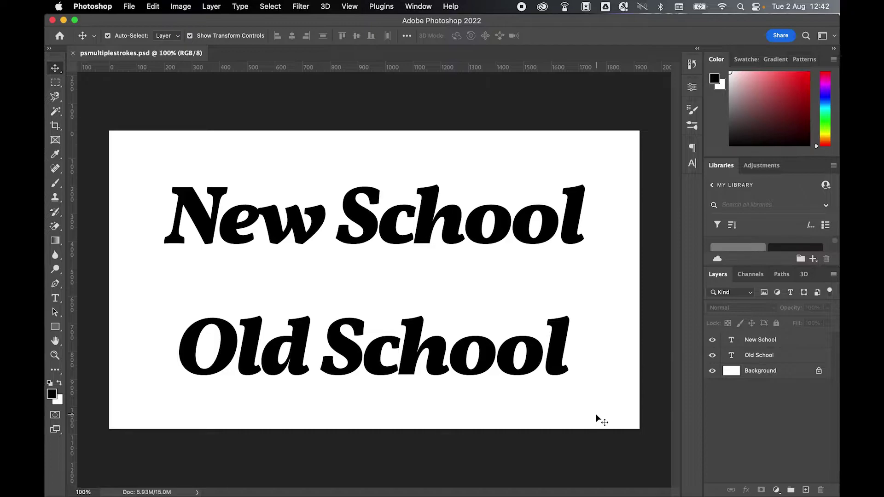
# Select the New School text layer, commit its text edit, and bring up its layer menu.
pyautogui.click(368, 227)
pyautogui.doubleClick(376, 200)
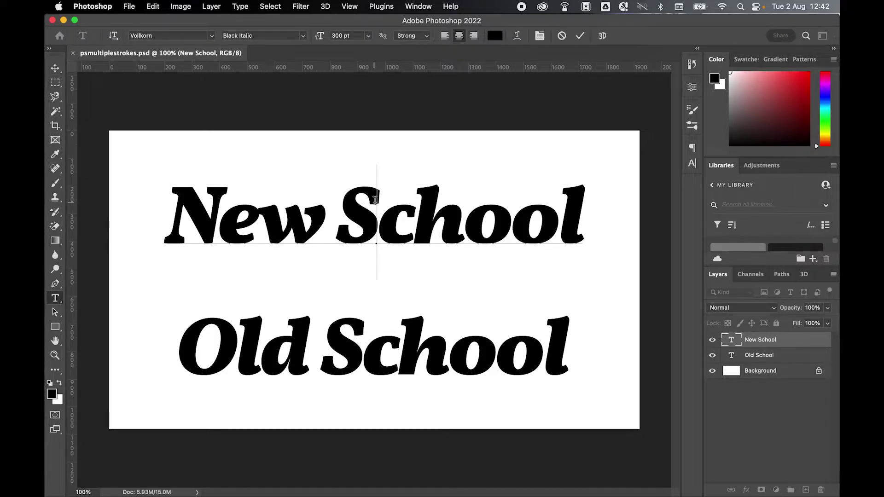
pyautogui.click(55, 68)
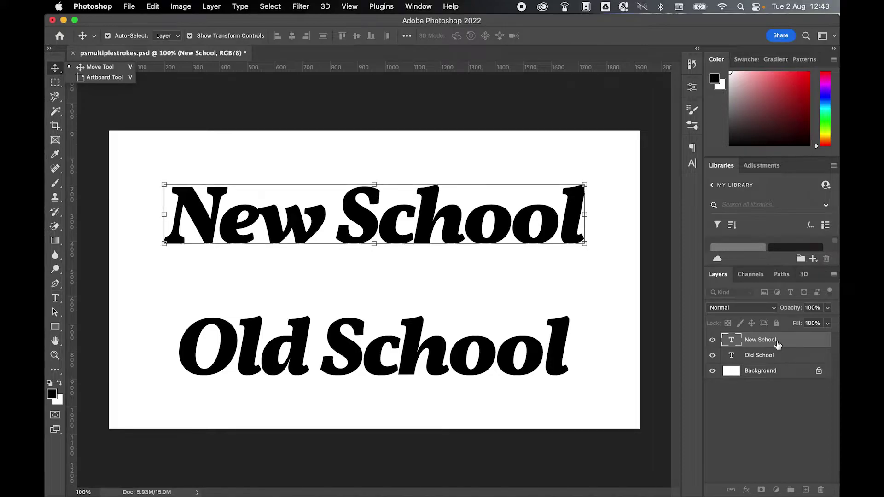
pyautogui.rightClick(778, 344)
# Enable a 10 px pink (ff3399) Stroke effect on New School in Blending Options.
pyautogui.click(751, 347)
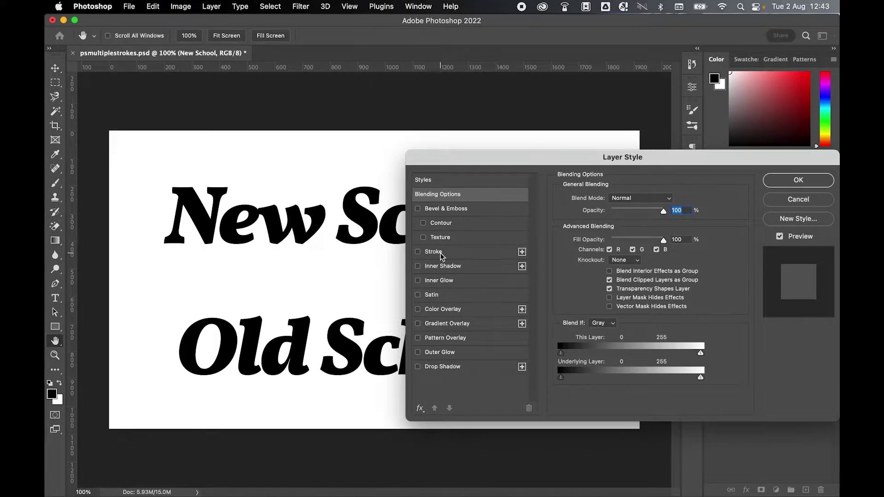
pyautogui.click(437, 252)
pyautogui.click(438, 253)
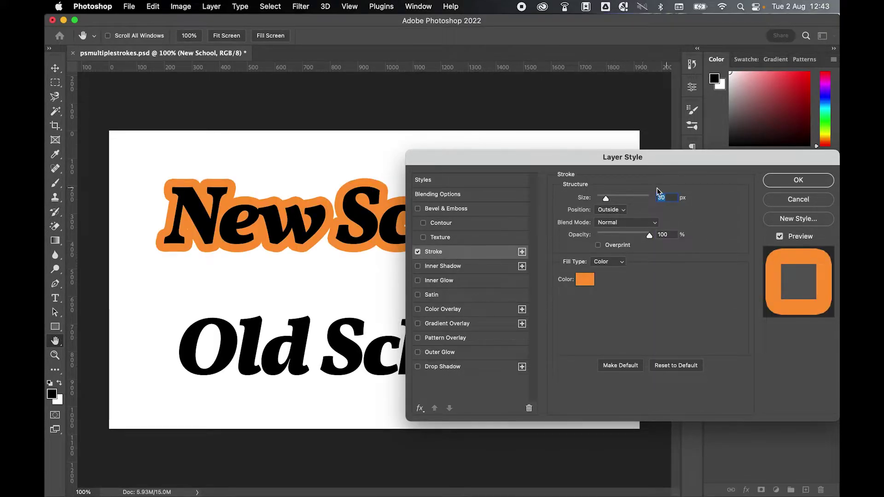
pyautogui.write('10')
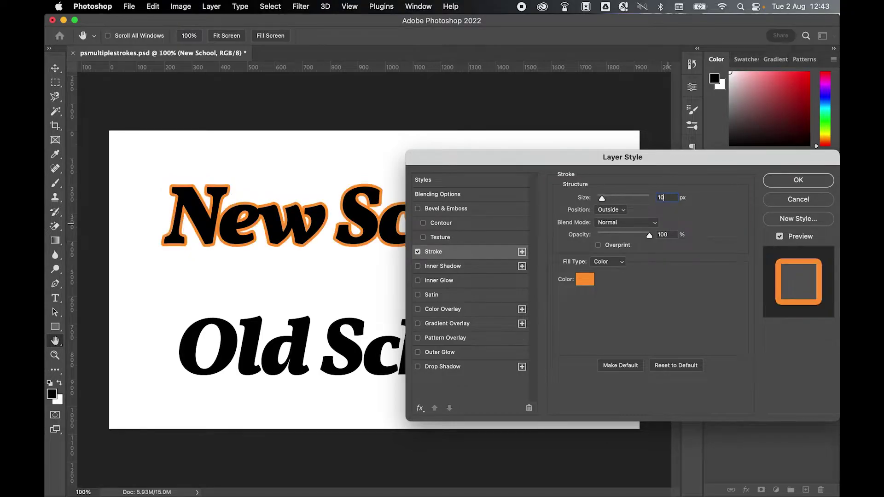
pyautogui.click(585, 279)
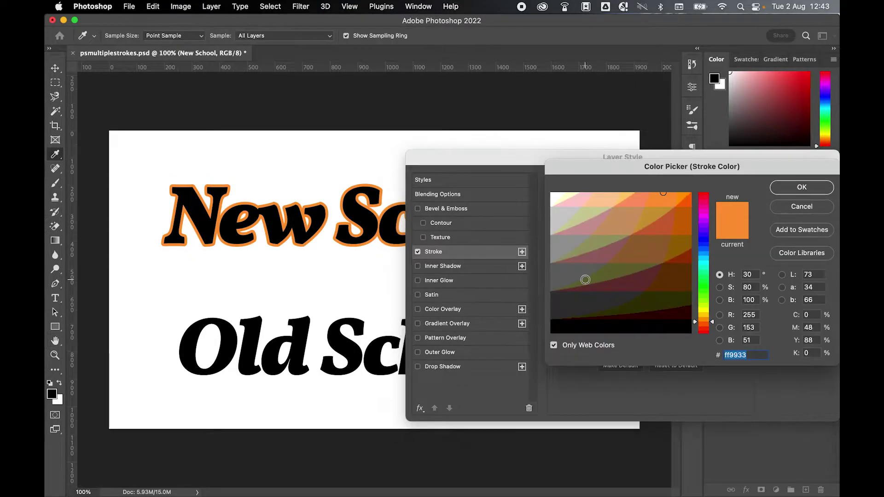
pyautogui.click(703, 204)
pyautogui.click(777, 187)
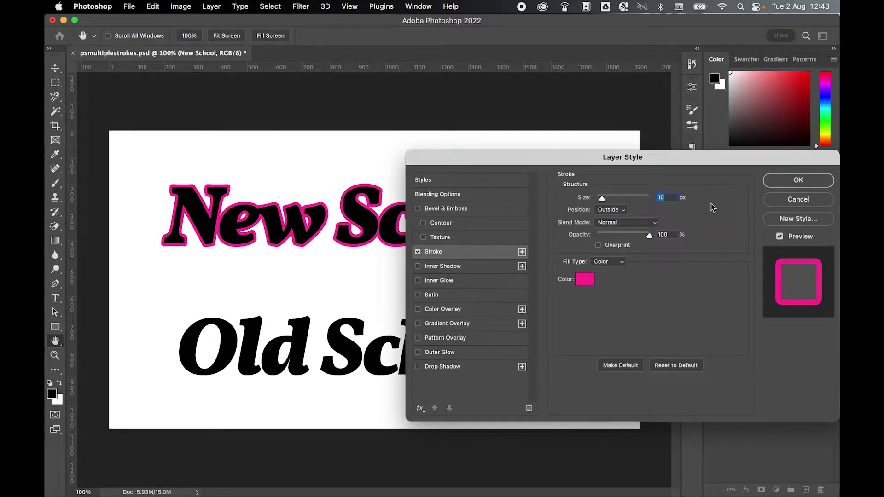
# Add a second stroke to New School, 20 px in yellow.
pyautogui.click(522, 252)
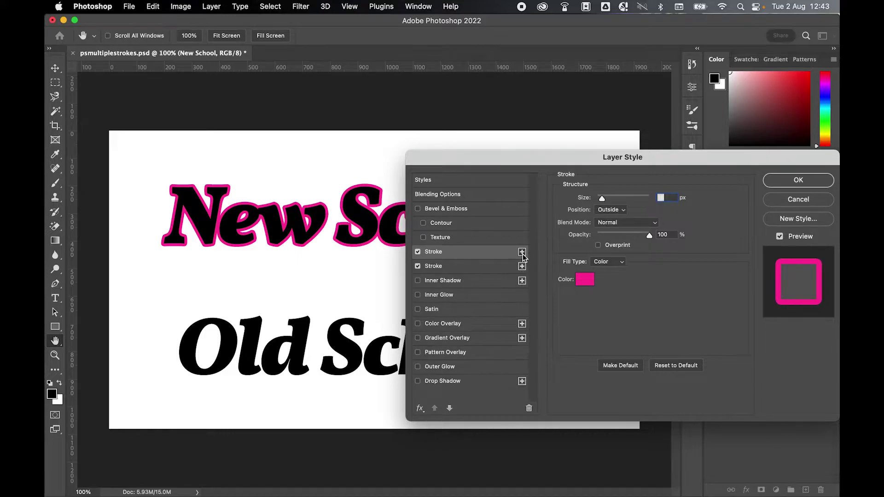
pyautogui.click(452, 266)
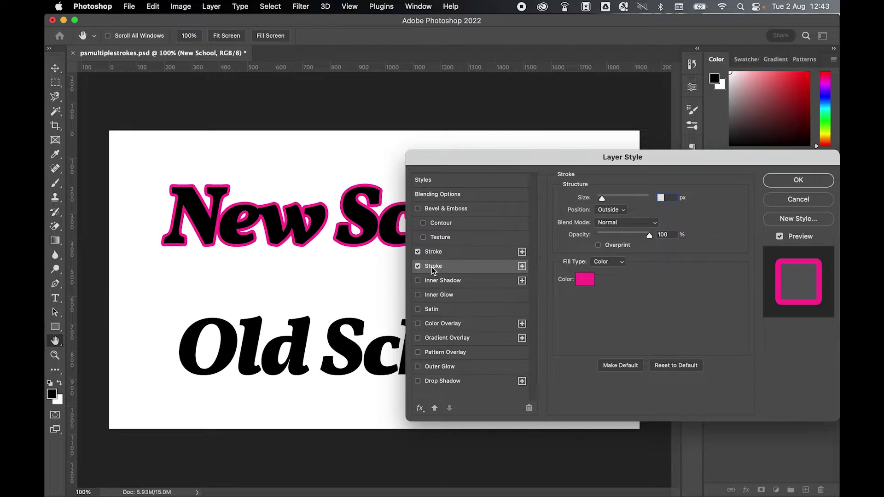
pyautogui.doubleClick(669, 198)
pyautogui.write('20')
pyautogui.click(585, 279)
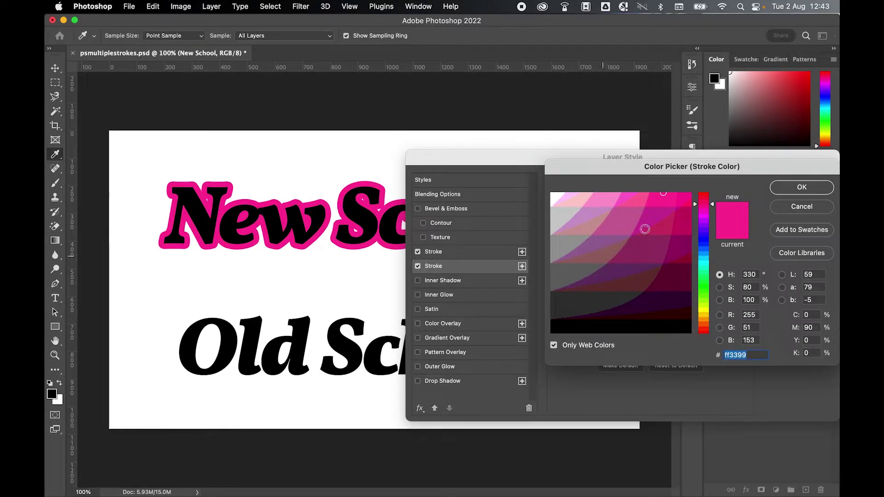
pyautogui.click(705, 311)
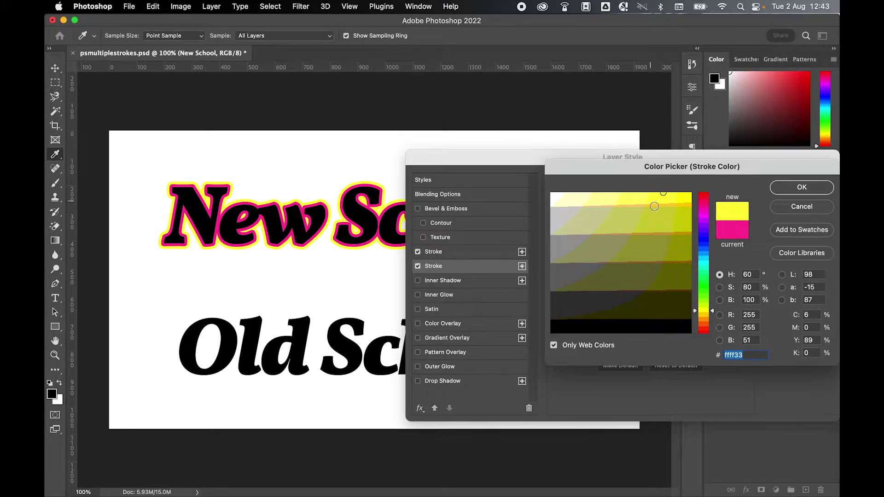
pyautogui.press('Return')
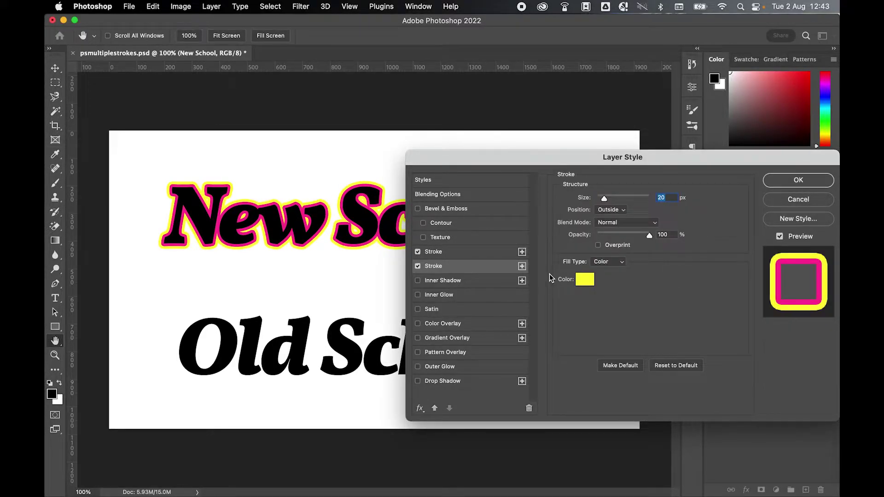
# Add a third 20 px orange (ff9933) stroke to New School.
pyautogui.click(521, 266)
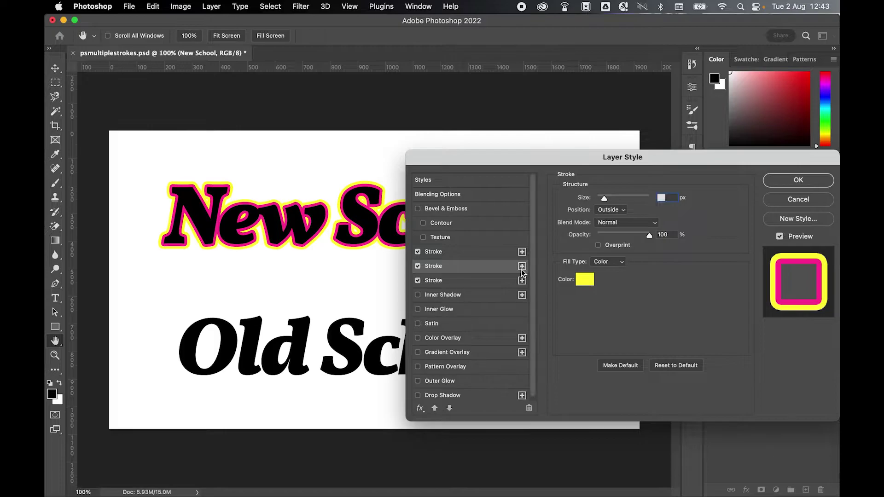
pyautogui.click(449, 283)
pyautogui.write('20')
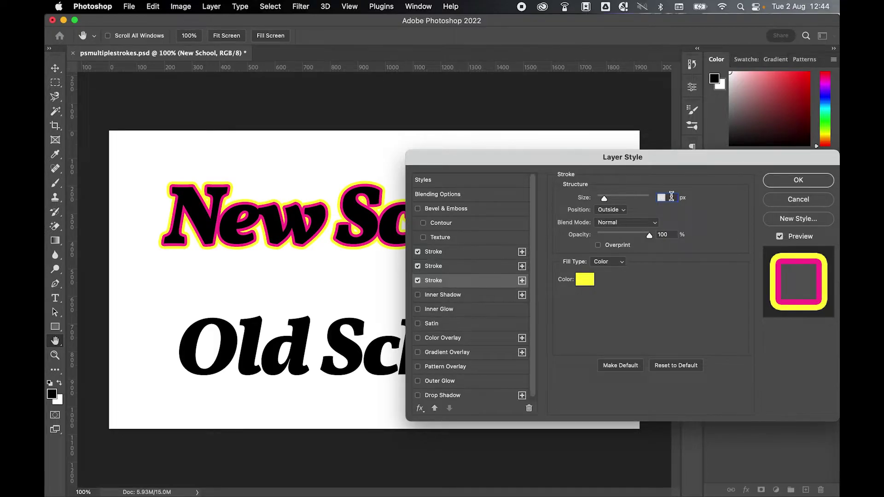
pyautogui.click(587, 278)
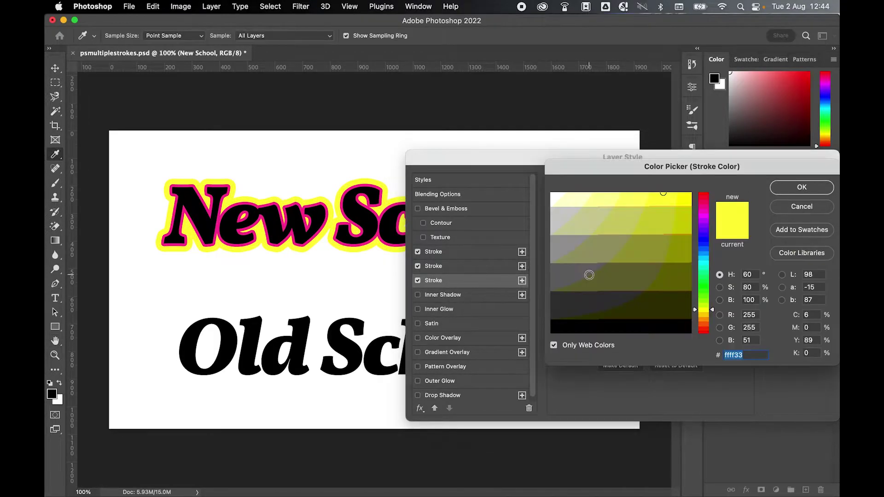
pyautogui.click(703, 321)
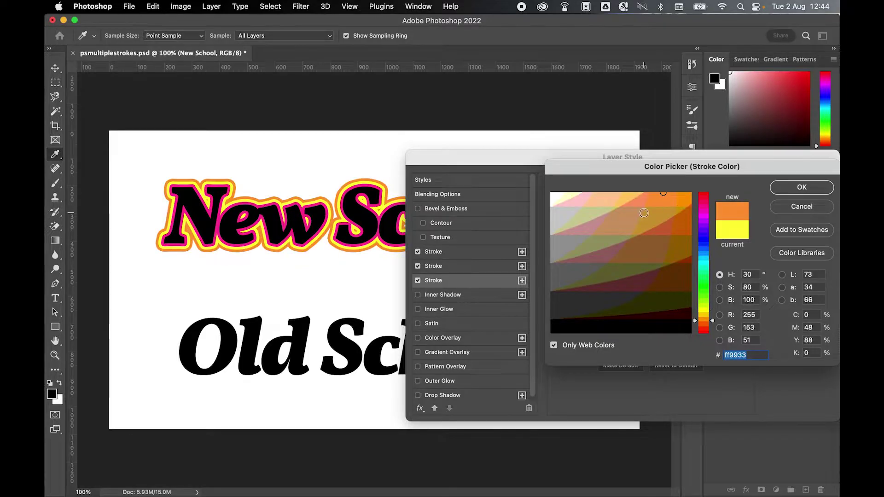
pyautogui.click(801, 187)
pyautogui.click(812, 180)
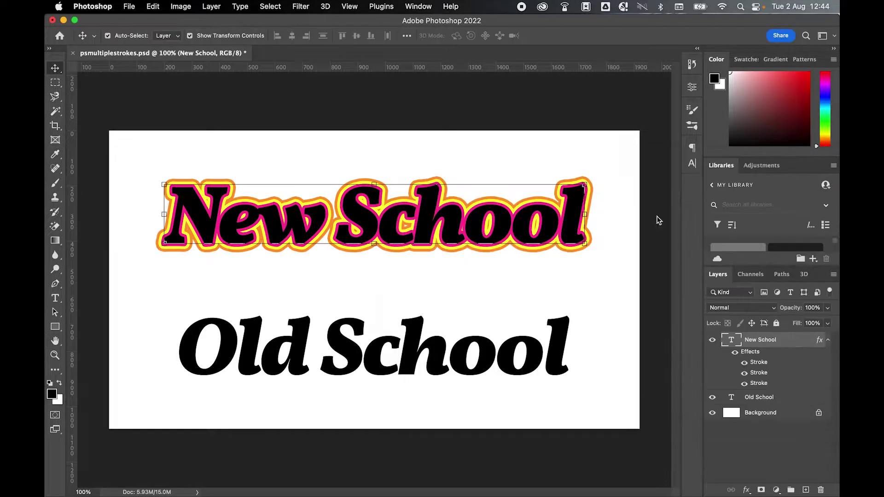
pyautogui.click(632, 231)
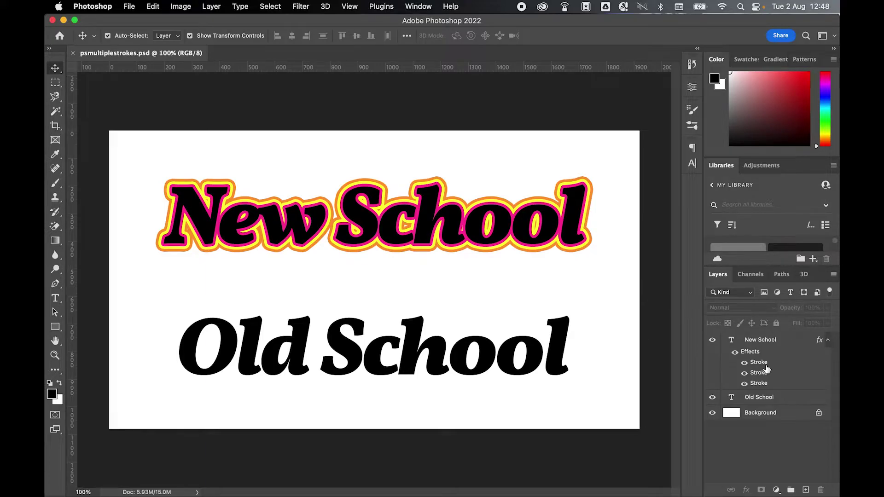
pyautogui.doubleClick(766, 344)
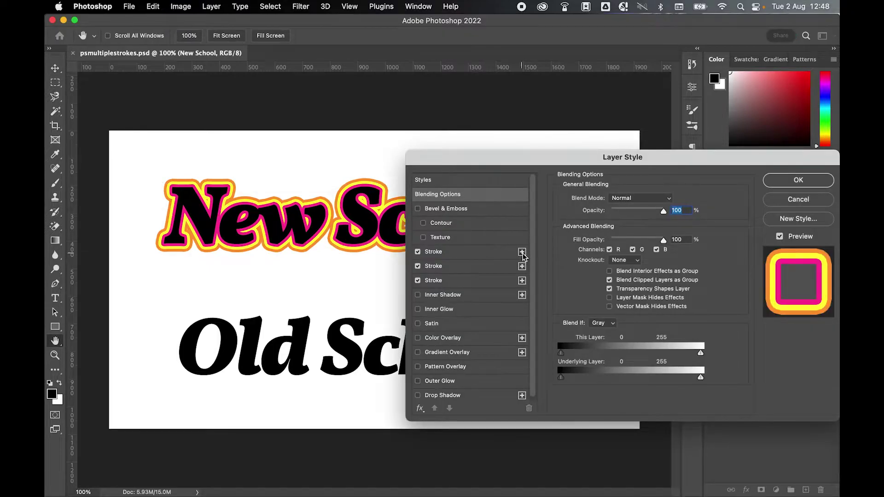
pyautogui.click(775, 199)
pyautogui.click(629, 236)
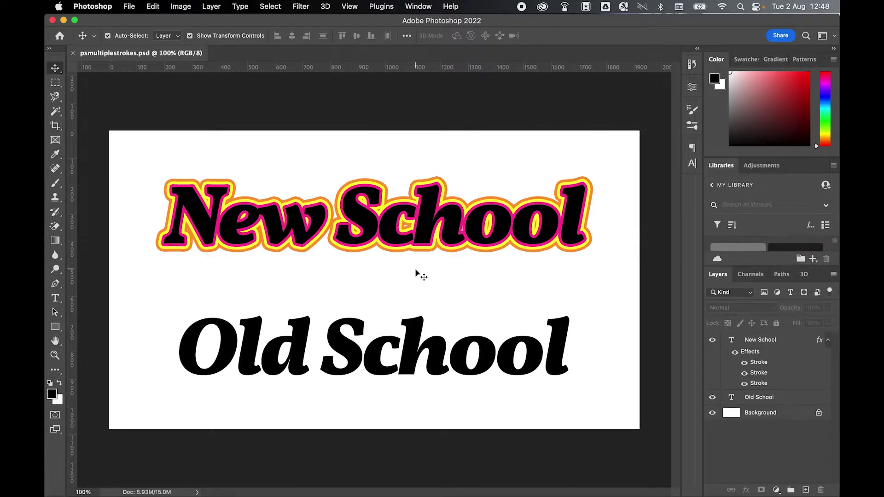
# Retype the Old School text as 'Old School' and commit it.
pyautogui.click(55, 326)
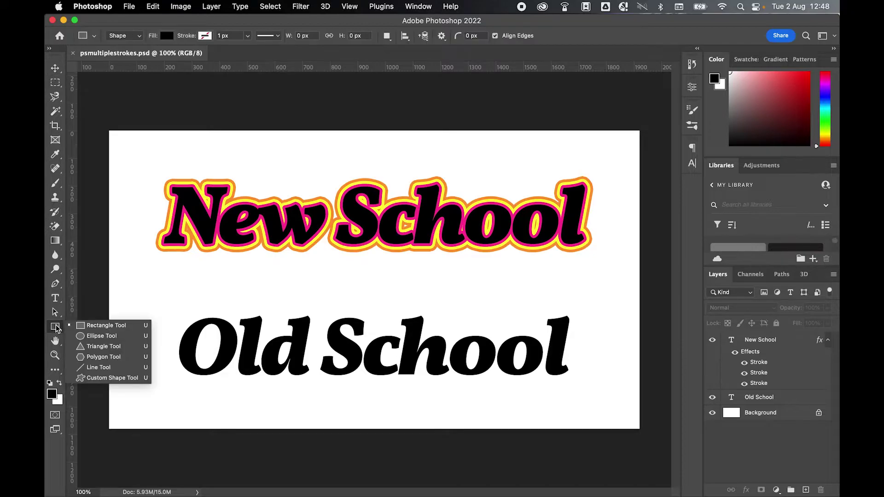
pyautogui.click(55, 299)
pyautogui.click(386, 343)
pyautogui.press('super+a')
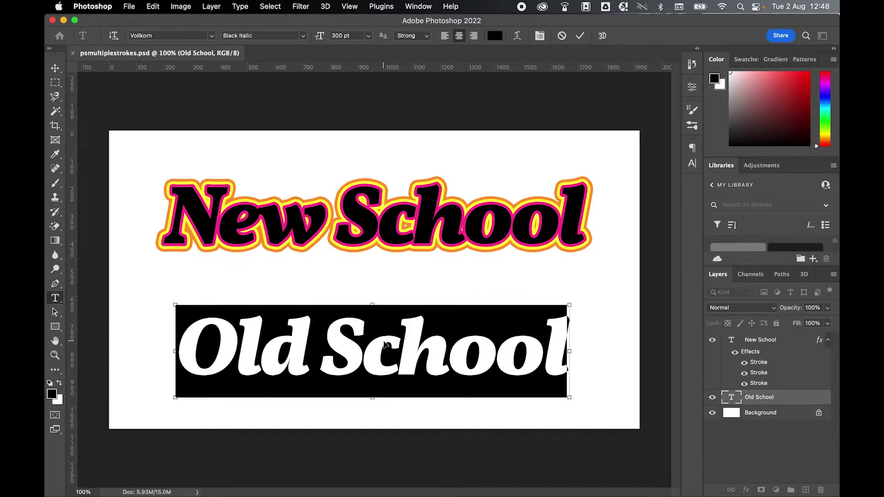
pyautogui.write('Old')
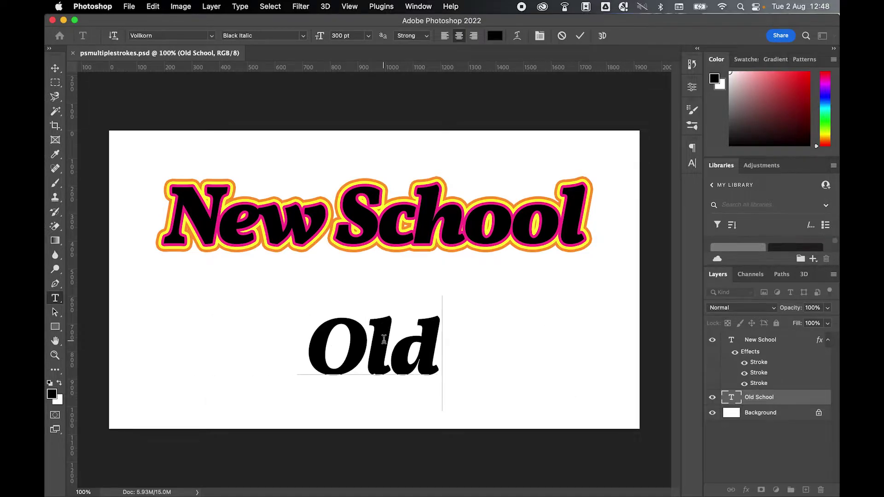
pyautogui.write(' School')
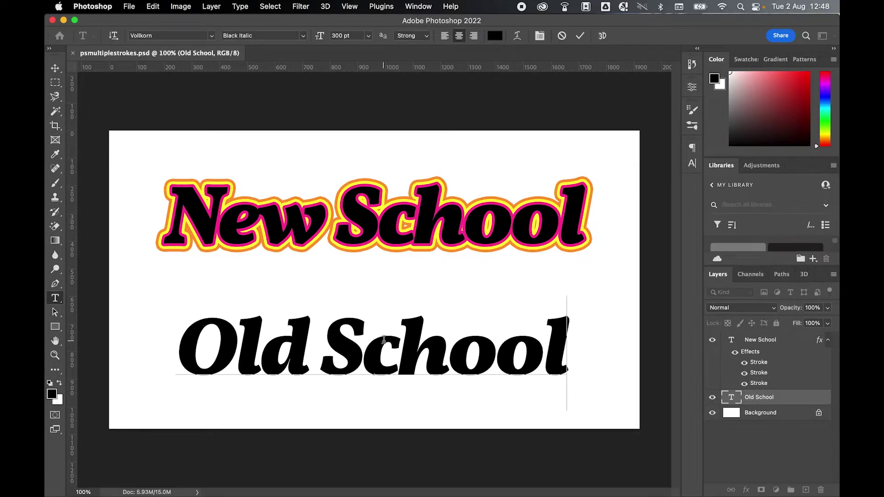
pyautogui.click(56, 68)
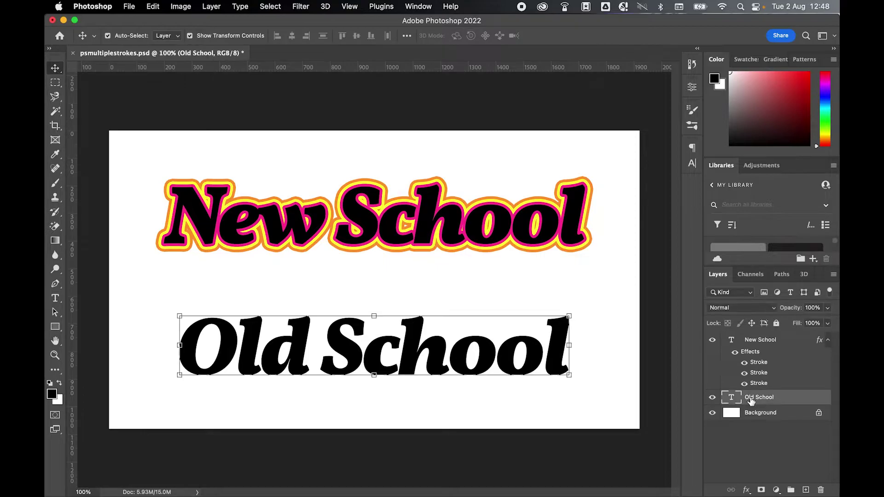
# Convert the Old School layer into a smart object.
pyautogui.rightClick(750, 396)
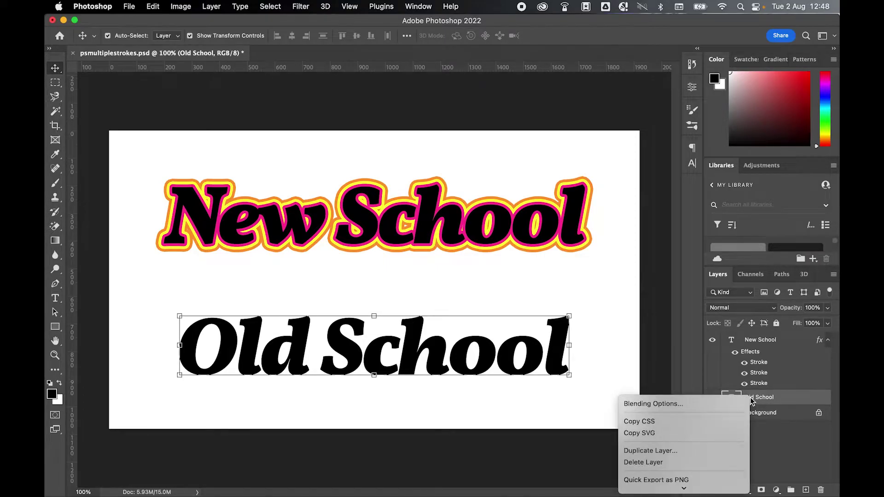
pyautogui.click(672, 451)
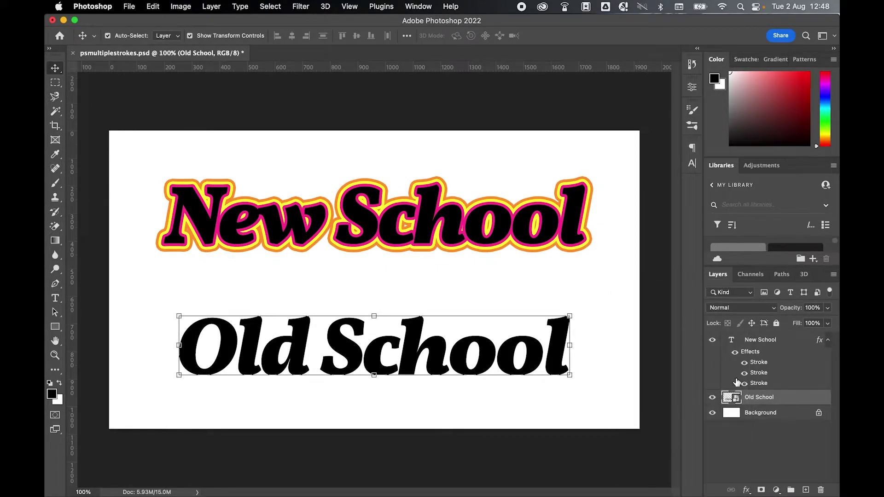
pyautogui.rightClick(760, 400)
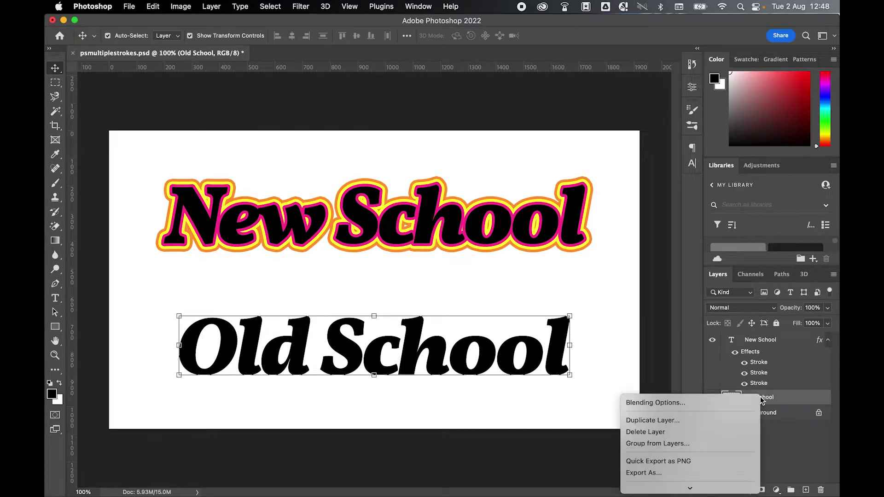
# Turn on a 10 px pink Stroke effect for Old School and apply it.
pyautogui.click(736, 402)
pyautogui.click(416, 251)
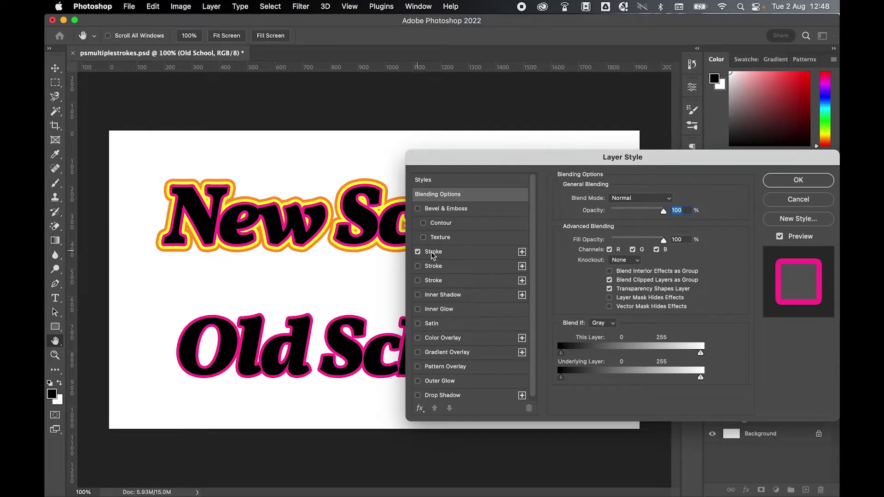
pyautogui.click(431, 251)
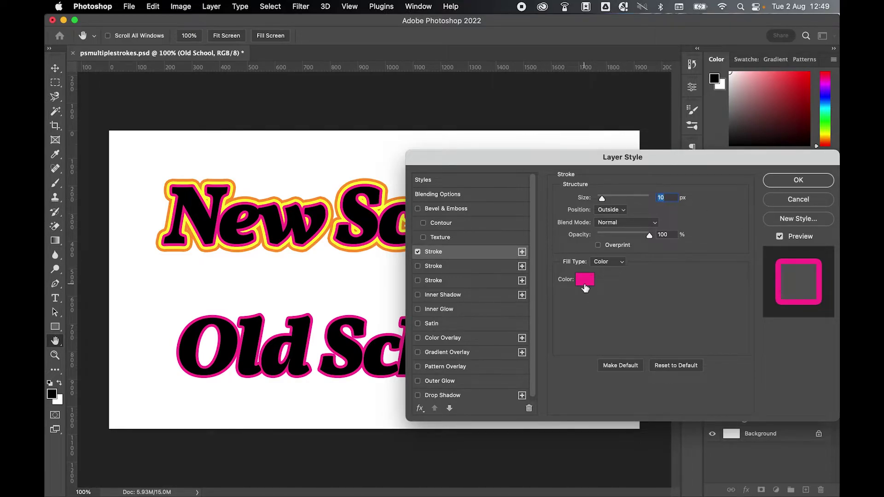
pyautogui.click(798, 180)
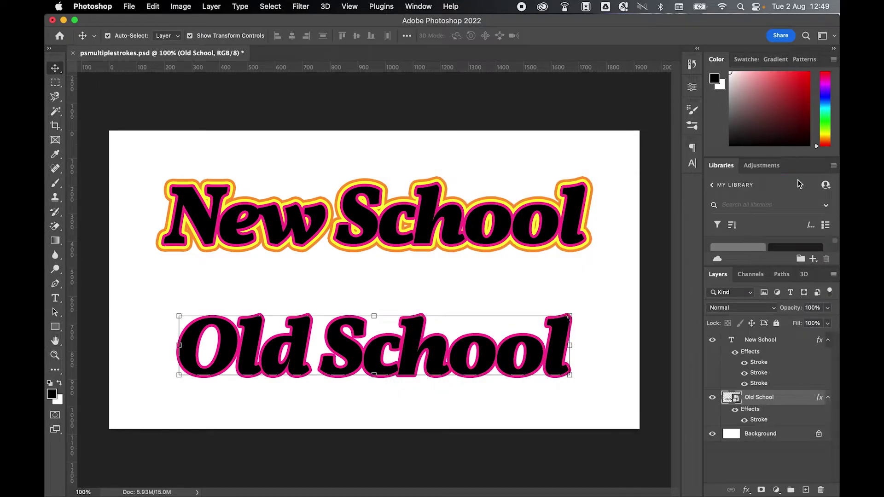
# Duplicate the Old School layer and drag Old School copy beneath the original.
pyautogui.rightClick(750, 400)
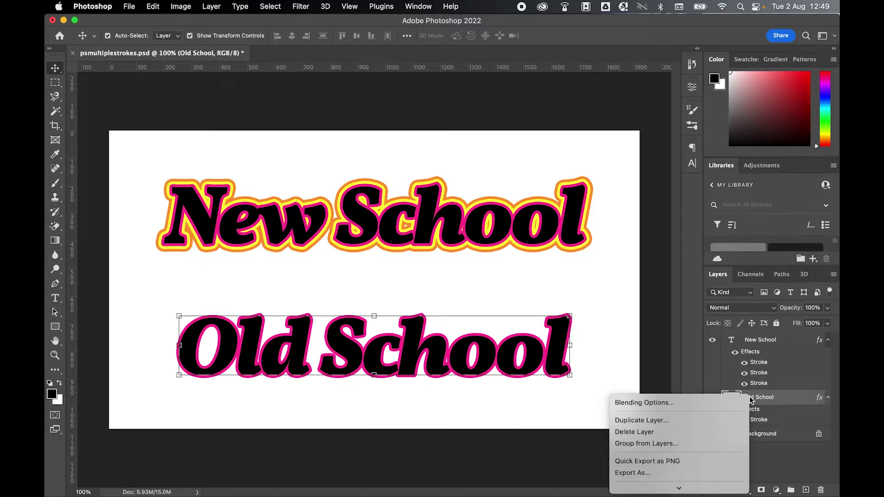
pyautogui.click(720, 420)
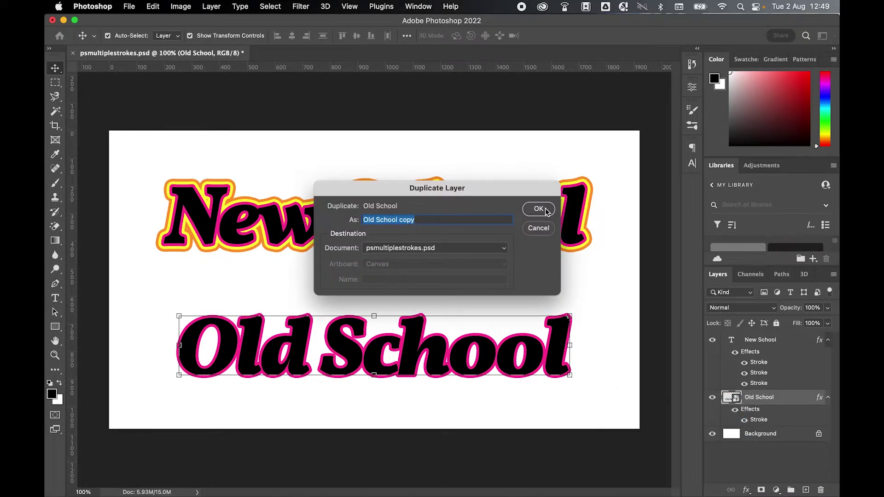
pyautogui.click(538, 210)
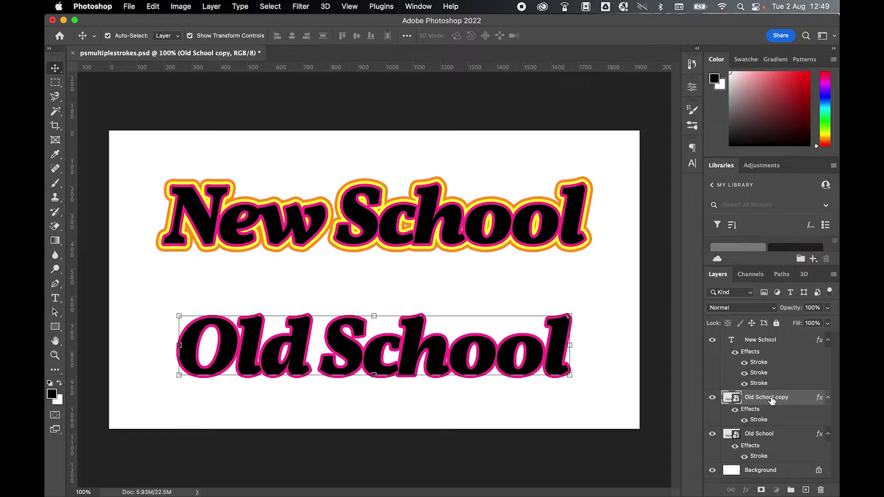
pyautogui.moveTo(772, 401); pyautogui.dragTo(764, 452)
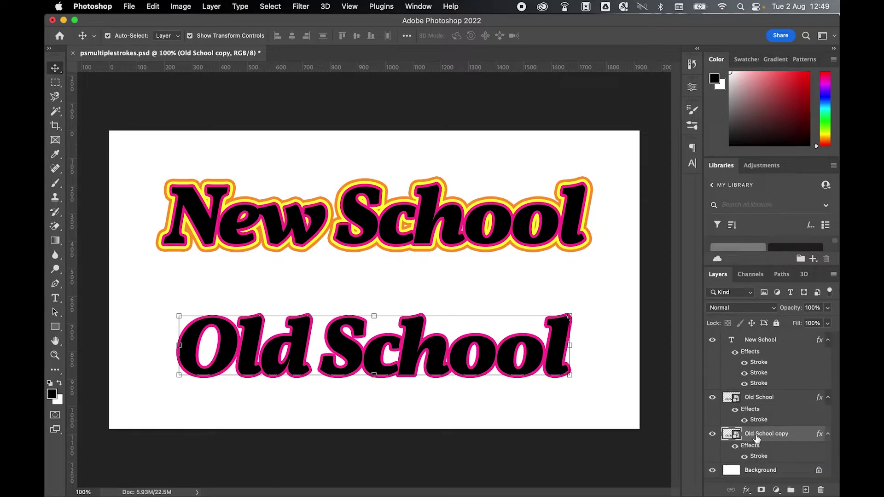
# Change Old School copy's stroke to 20 px green (00cc00).
pyautogui.doubleClick(759, 456)
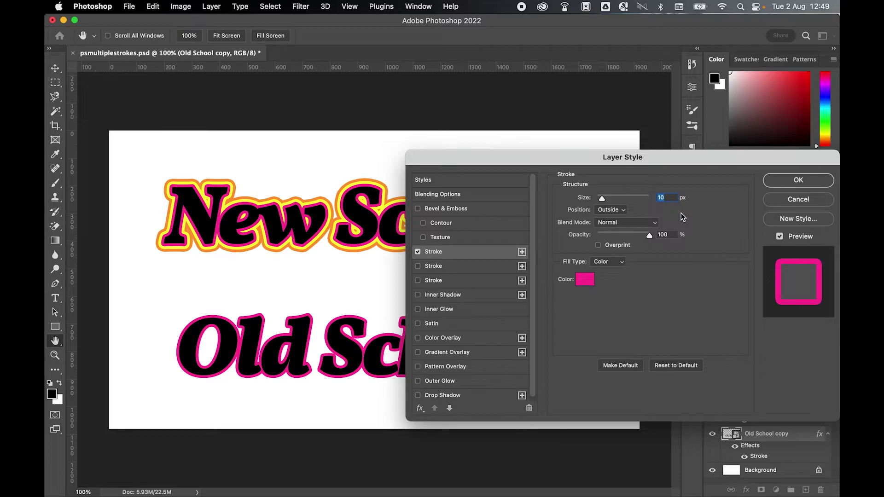
pyautogui.write('20')
pyautogui.click(592, 279)
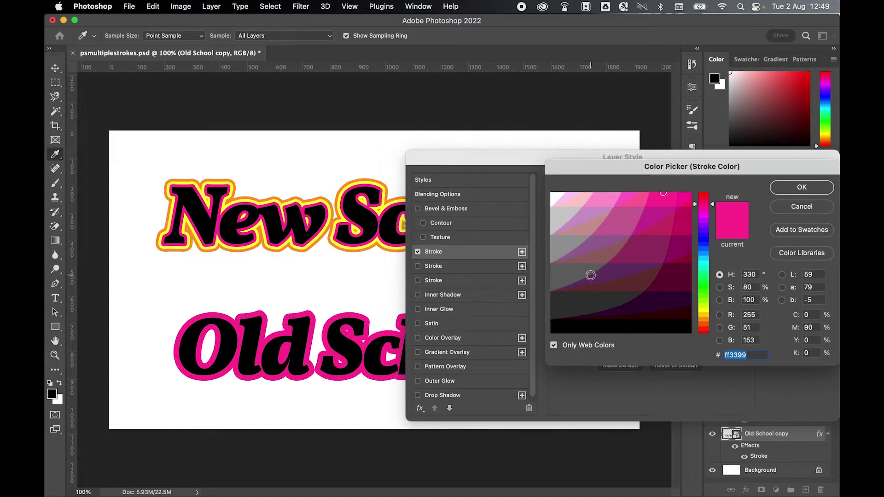
pyautogui.click(706, 227)
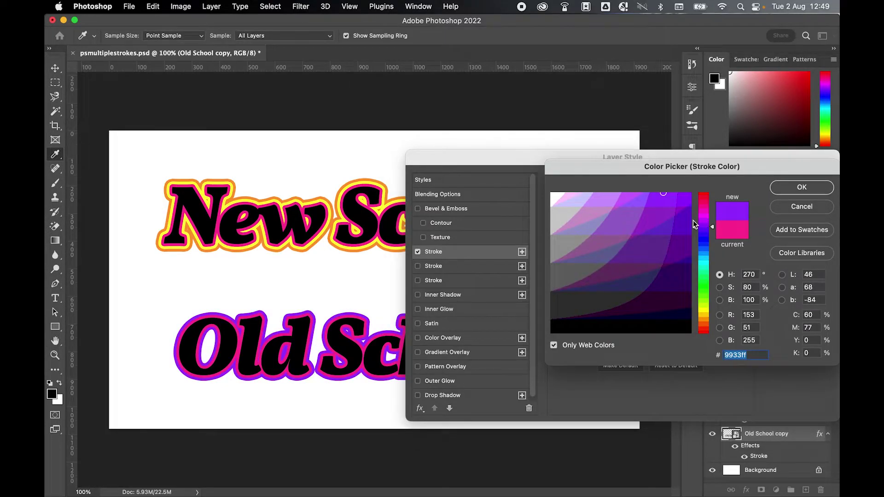
pyautogui.click(703, 286)
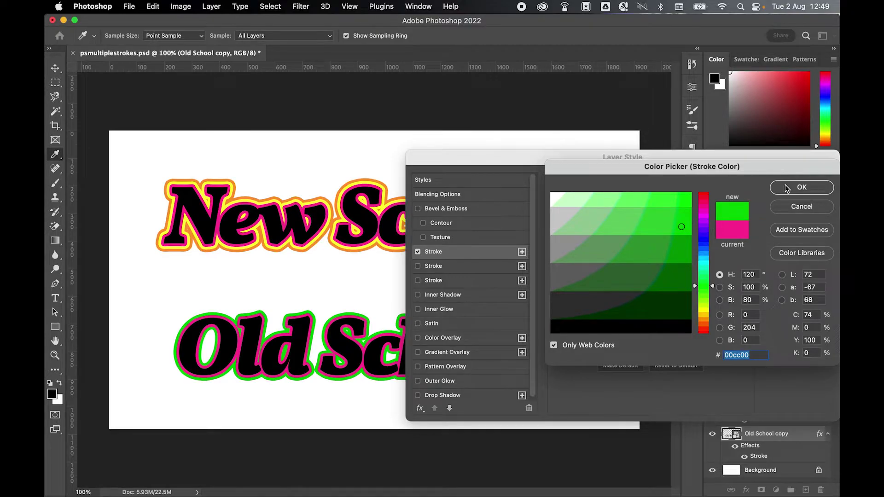
pyautogui.click(785, 184)
pyautogui.click(785, 184)
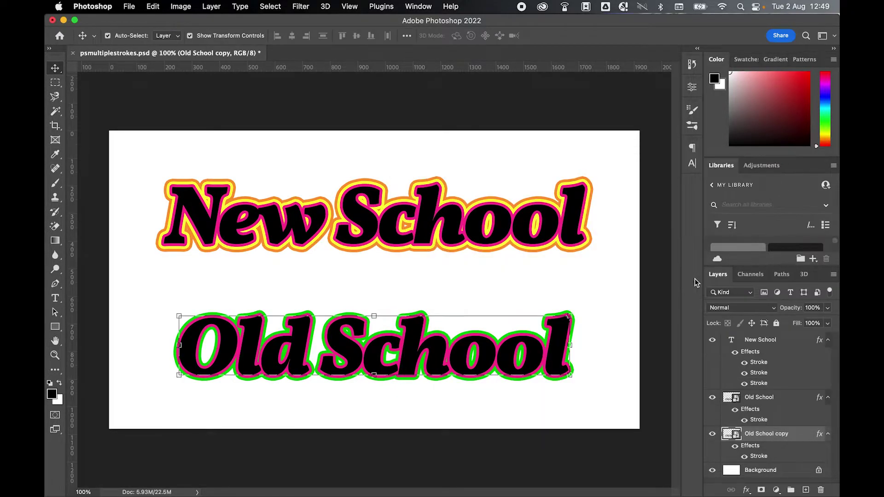
# Duplicate Old School copy and move Old School copy 2 to the bottom of the stack.
pyautogui.rightClick(767, 434)
pyautogui.click(720, 457)
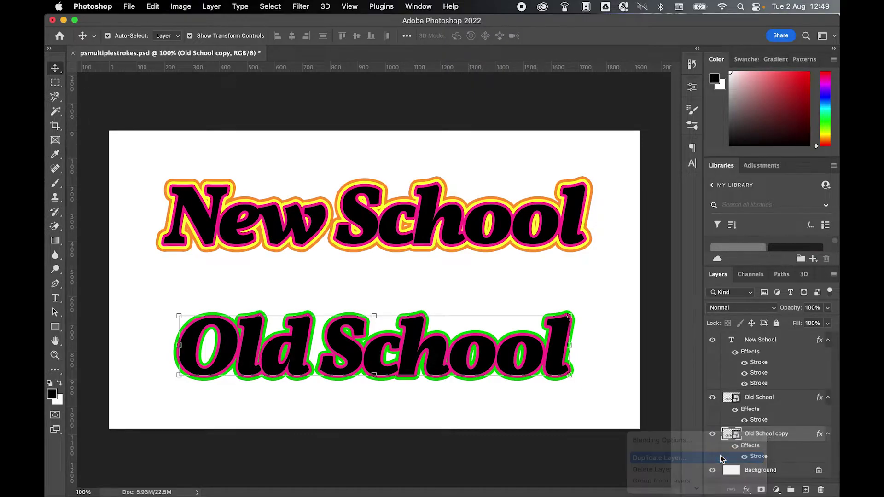
pyautogui.click(552, 209)
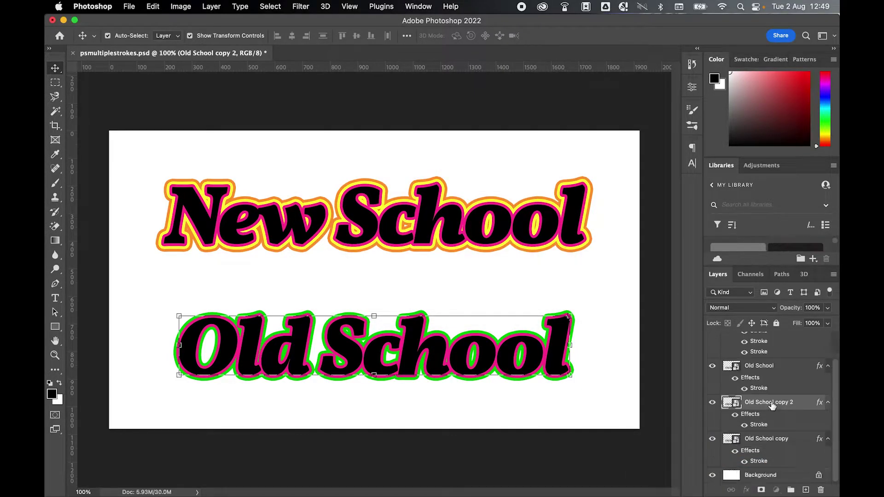
pyautogui.moveTo(766, 402); pyautogui.dragTo(772, 462)
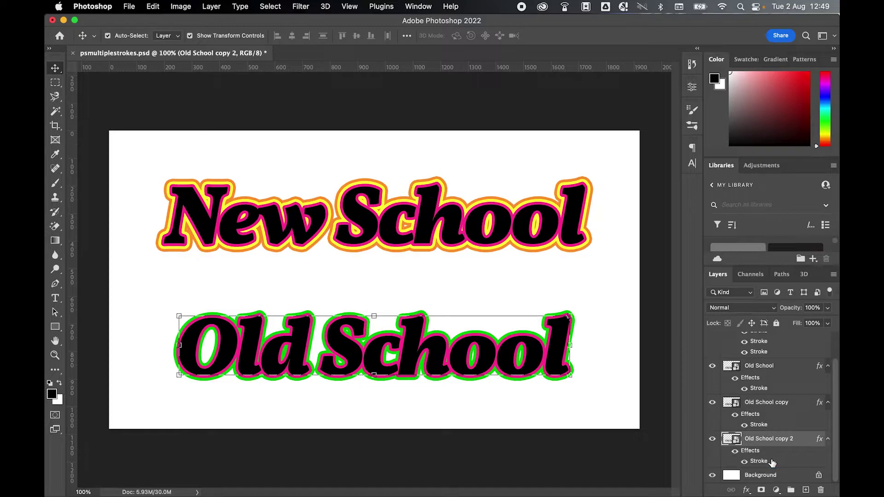
# Set Old School copy 2's stroke to 30 px blue (3366ff).
pyautogui.doubleClick(758, 461)
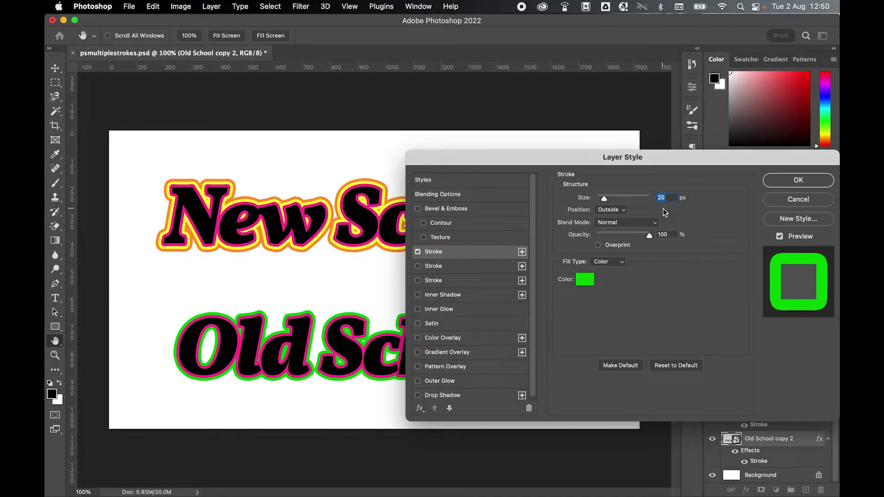
pyautogui.write('30')
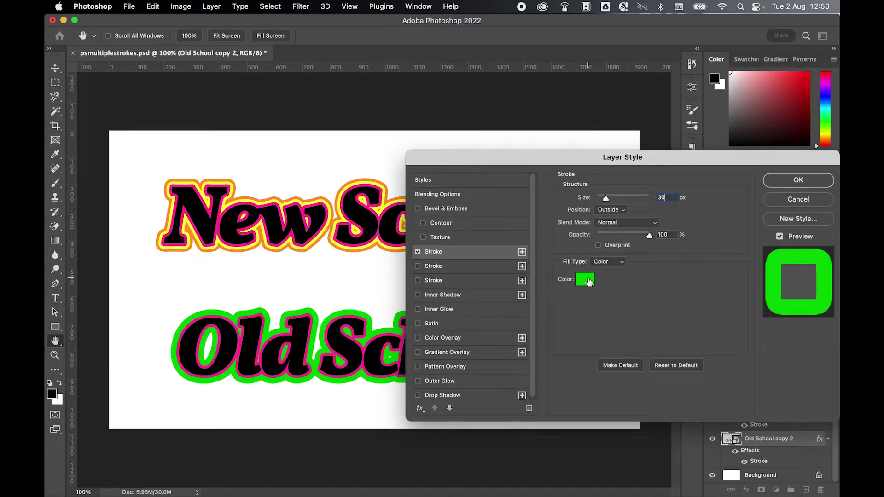
pyautogui.click(585, 279)
pyautogui.click(704, 323)
pyautogui.click(664, 201)
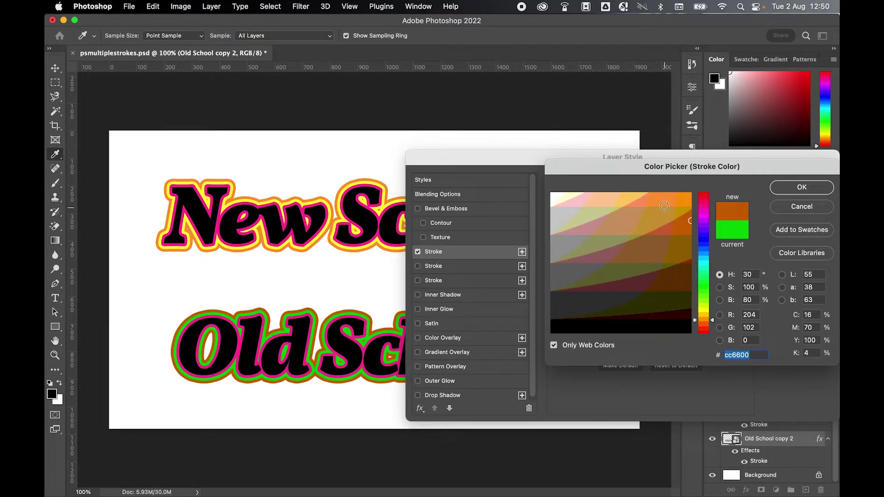
pyautogui.click(703, 245)
pyautogui.click(809, 193)
pyautogui.click(799, 180)
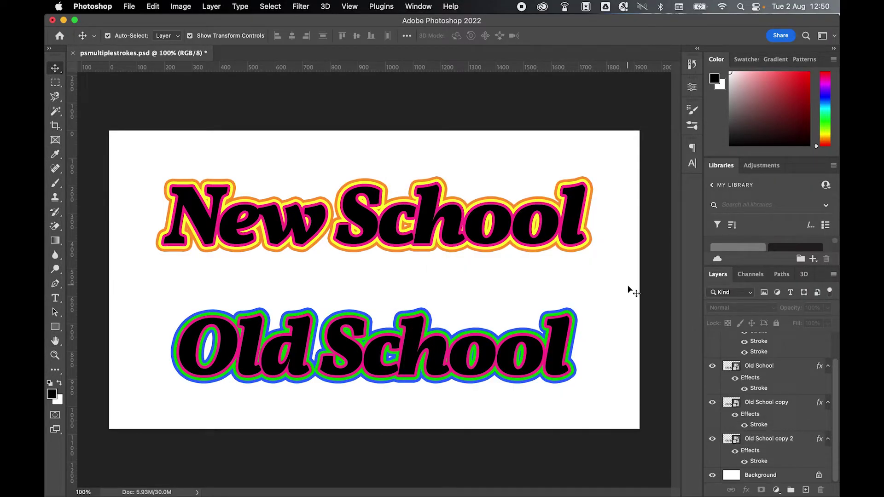
# Open the Old School smart object contents and retype its text as 'Very Old School'.
pyautogui.doubleClick(735, 369)
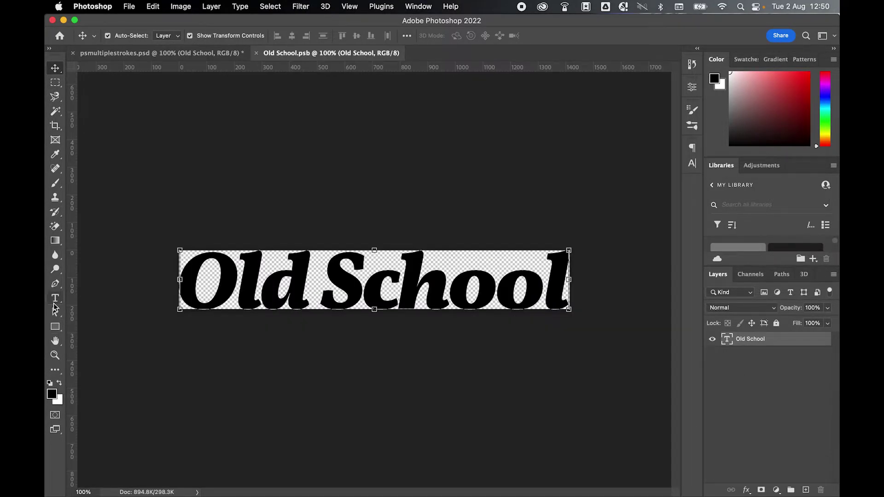
pyautogui.click(54, 301)
pyautogui.click(351, 281)
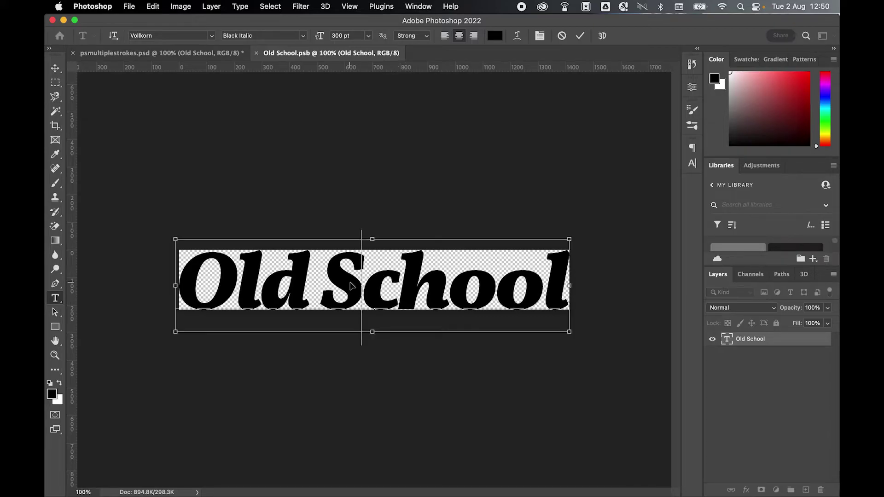
pyautogui.press('super+a')
pyautogui.write('V')
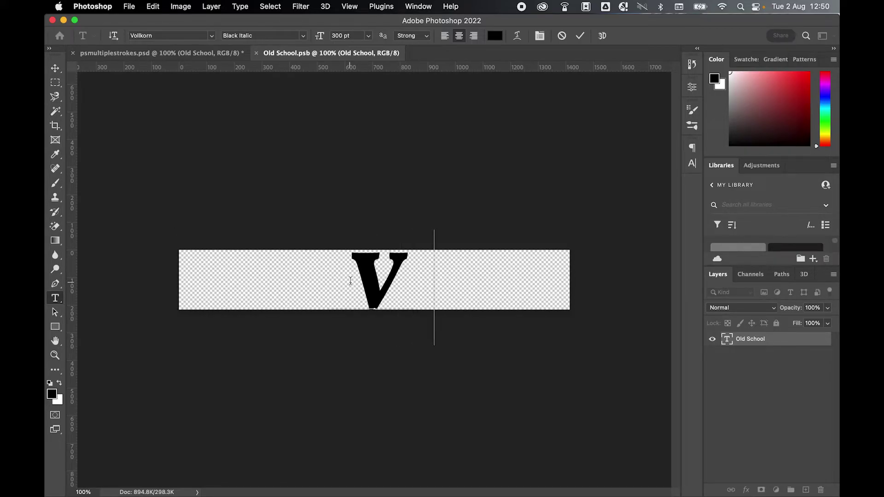
pyautogui.write('erv Old Scho')
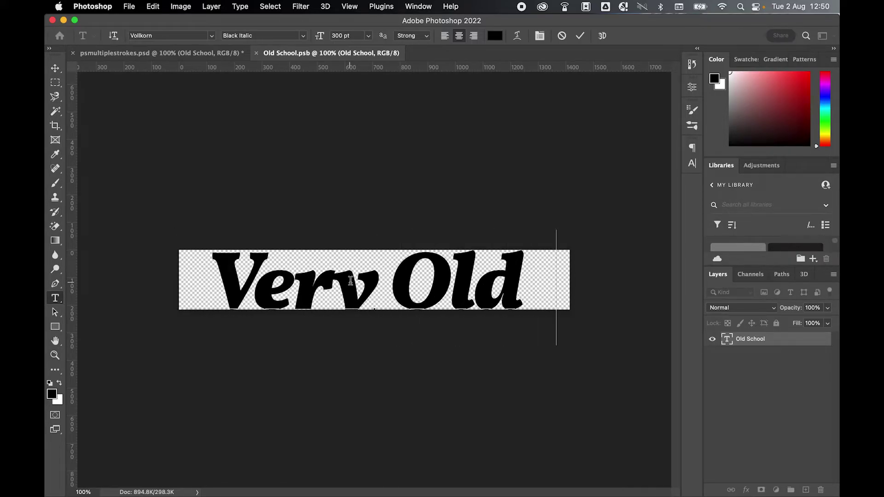
pyautogui.write('l')
pyautogui.press('super+Return')
pyautogui.press('v')
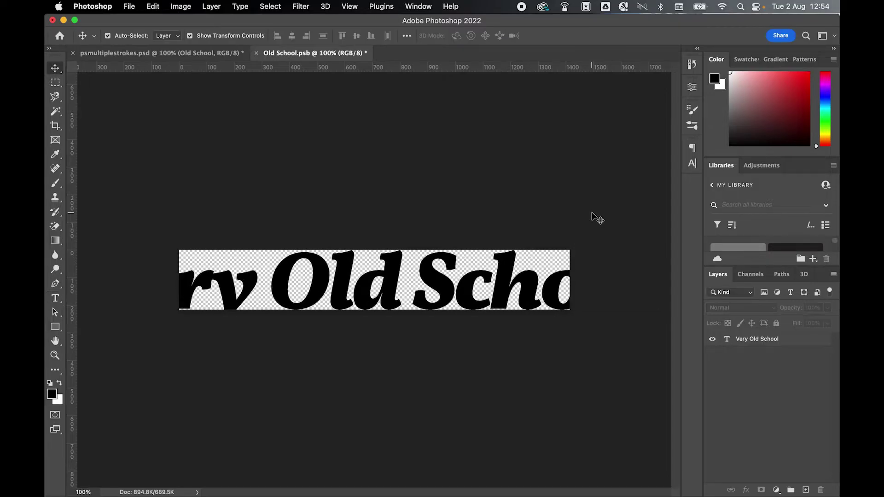
pyautogui.click(55, 128)
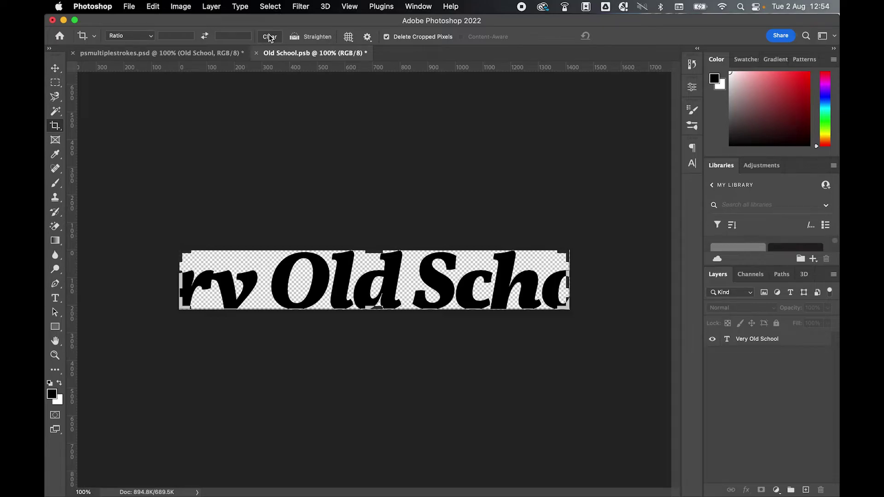
# Crop the smart object canvas wider left, down and right, save, and return to psmultiplestrokes.psd.
pyautogui.moveTo(181, 278); pyautogui.dragTo(134, 273)
pyautogui.moveTo(377, 308); pyautogui.dragTo(376, 321)
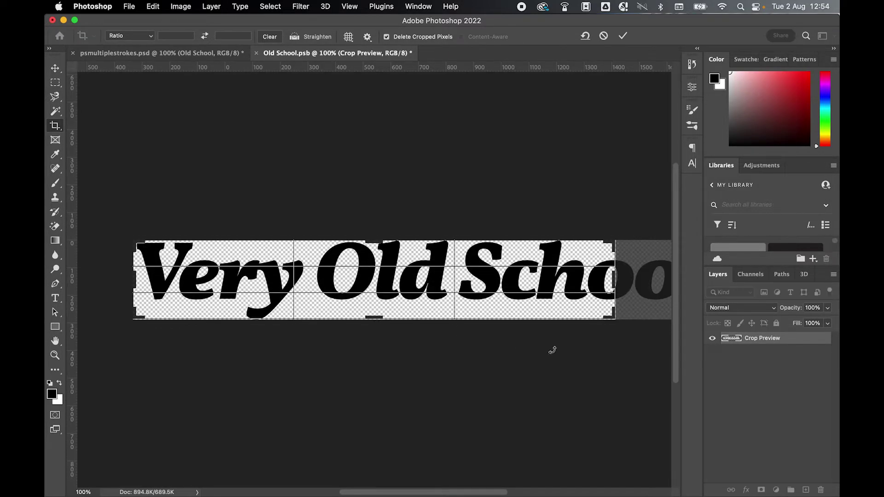
pyautogui.moveTo(615, 280); pyautogui.dragTo(661, 276)
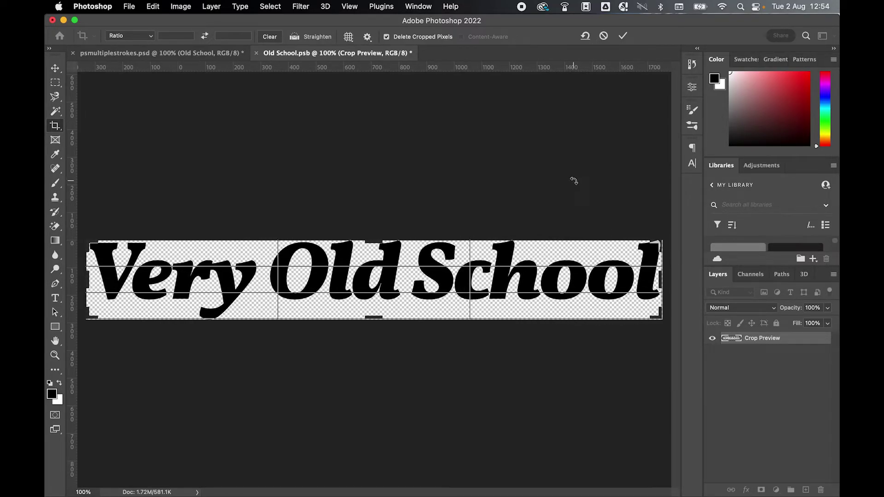
pyautogui.press('Return')
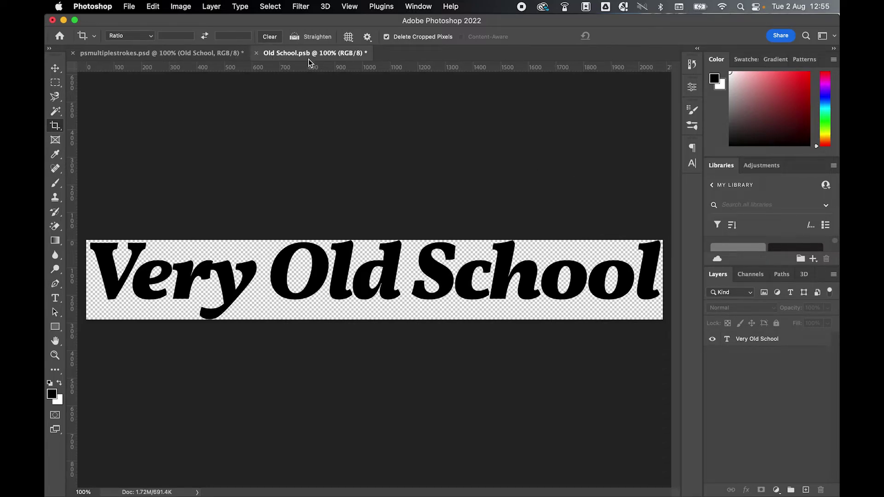
pyautogui.press('super+s')
pyautogui.click(199, 54)
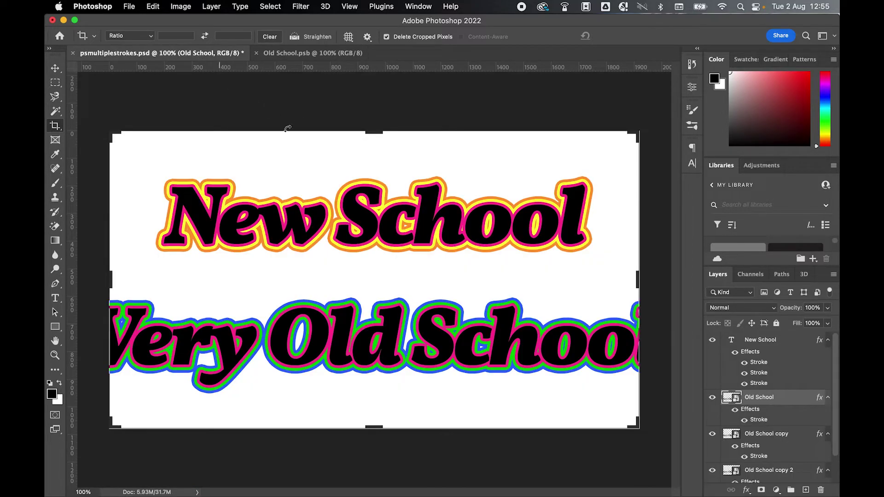
pyautogui.press('v')
pyautogui.scroll(-3, 713, 374)
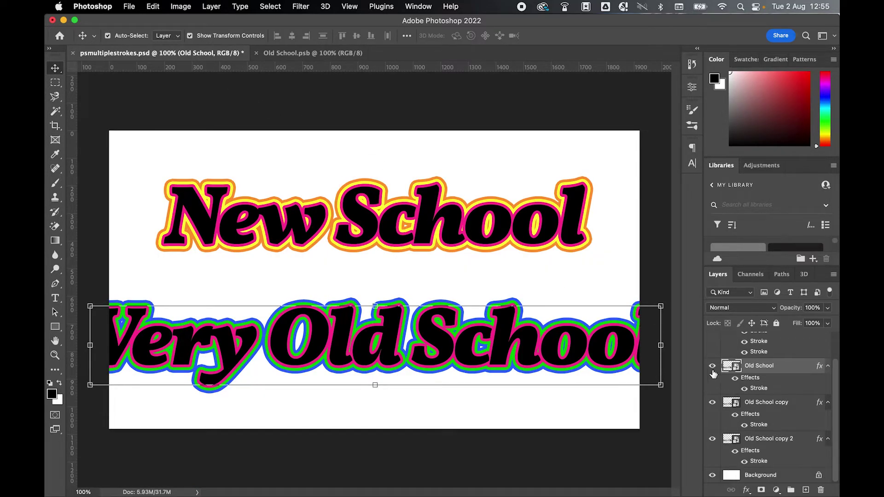
pyautogui.click(712, 366)
pyautogui.click(712, 402)
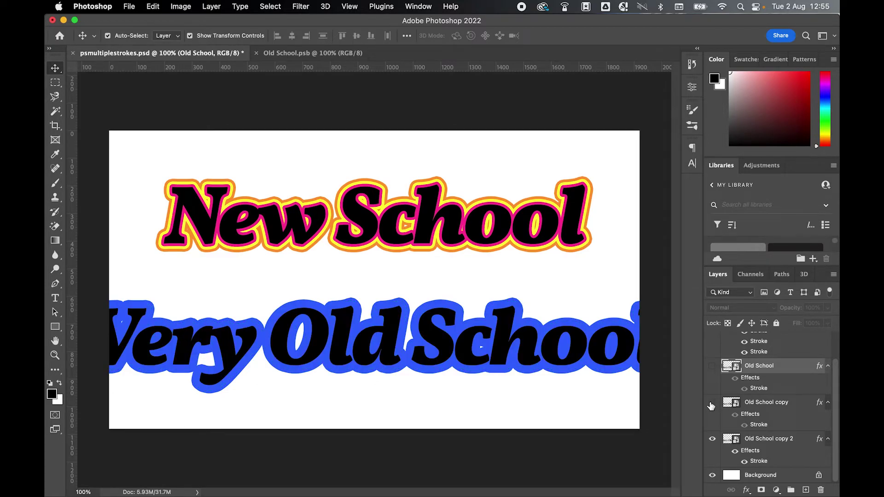
pyautogui.click(712, 403)
pyautogui.click(712, 366)
pyautogui.keyDown('shift'); pyautogui.click(767, 404); pyautogui.keyUp('shift')
# Select all three Very Old School layers and scale them down to about 84.79% inside the canvas.
pyautogui.keyDown('shift'); pyautogui.click(768, 440); pyautogui.keyUp('shift')
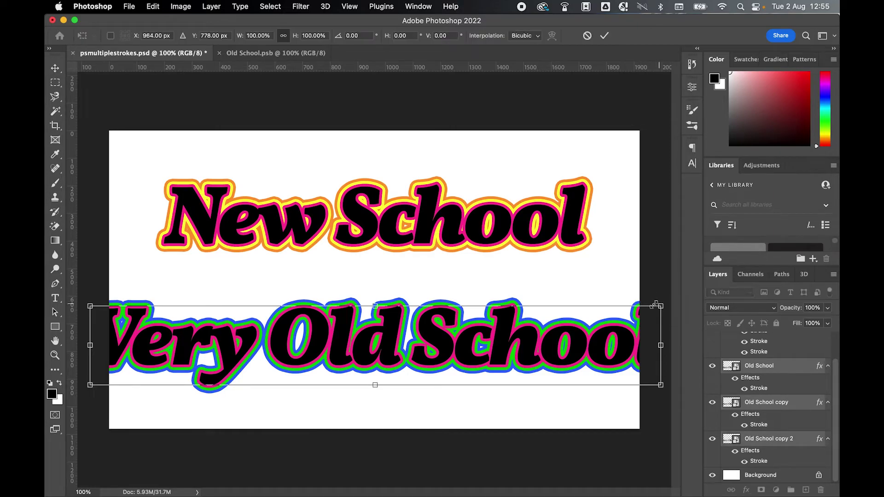
pyautogui.moveTo(654, 304); pyautogui.dragTo(617, 314)
pyautogui.press('Return')
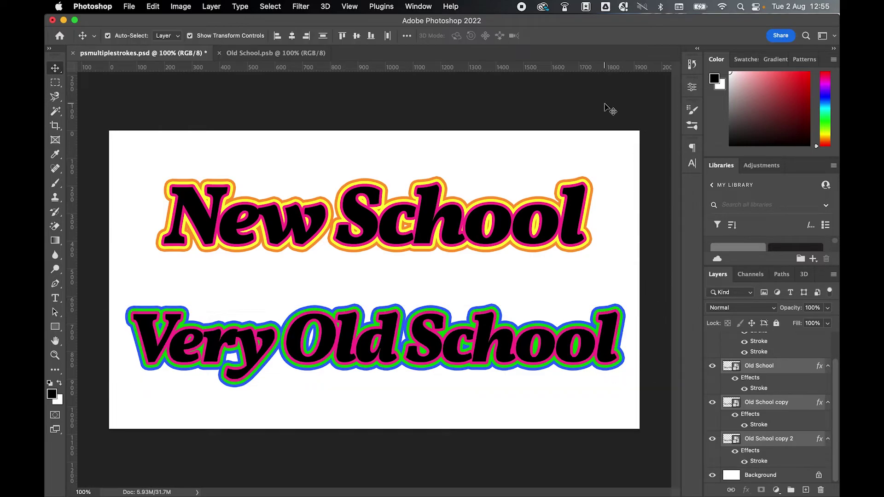
pyautogui.click(608, 109)
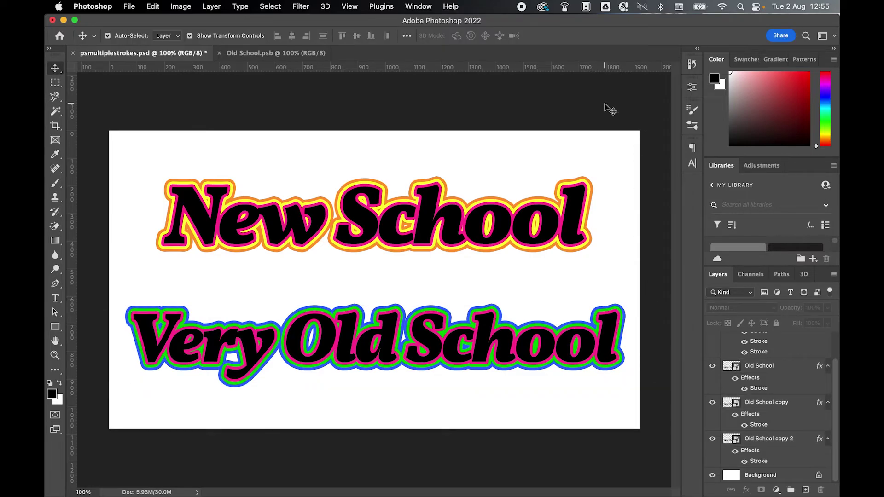